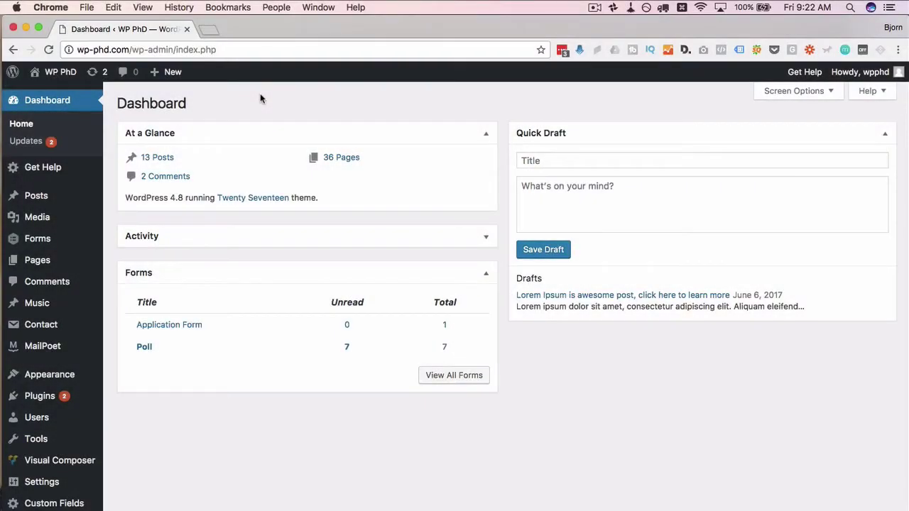
- Search the plugin directory for 'buddypress' and install the BuddyPress plugin
scroll(182, 270, down, 1)
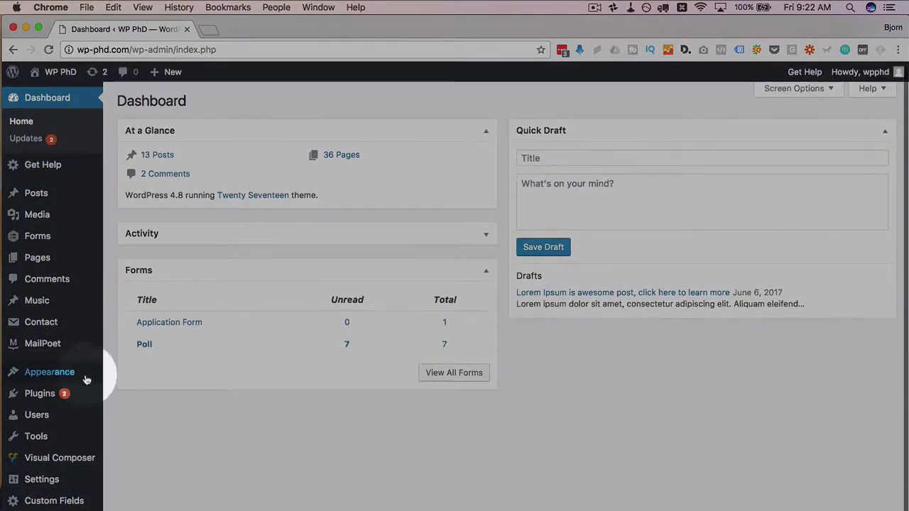
mouse_move(50, 403)
click(131, 413)
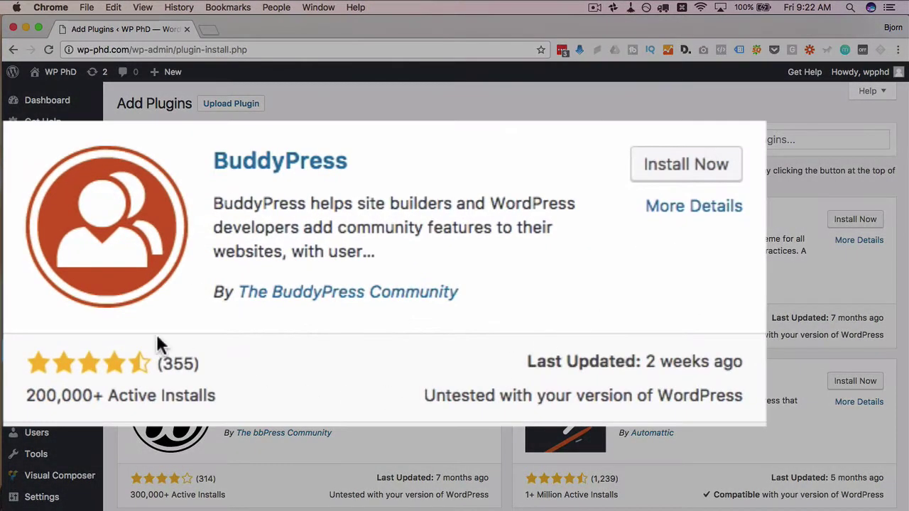
click(694, 170)
text(buddypres)
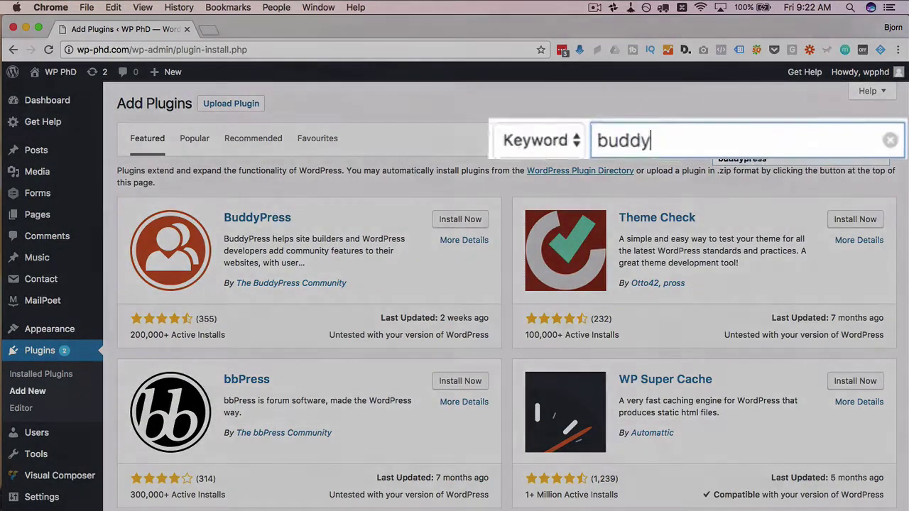
text(s)
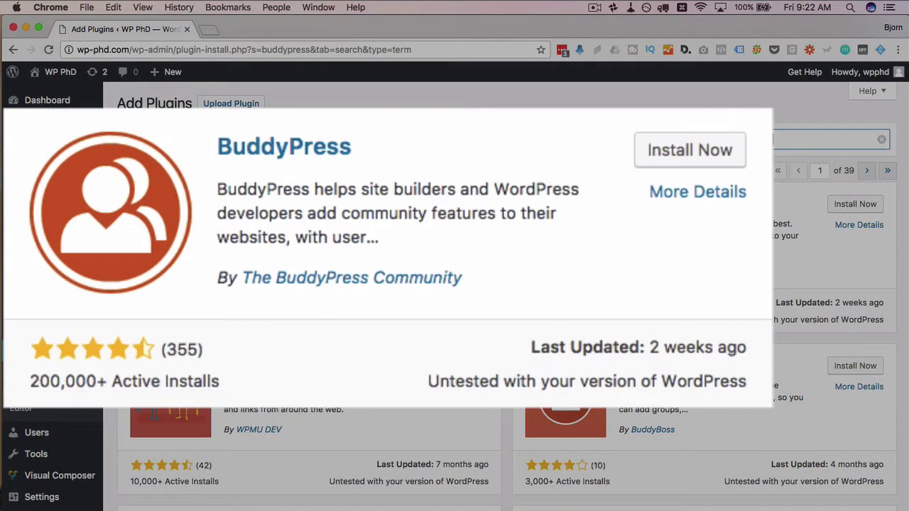
click(710, 154)
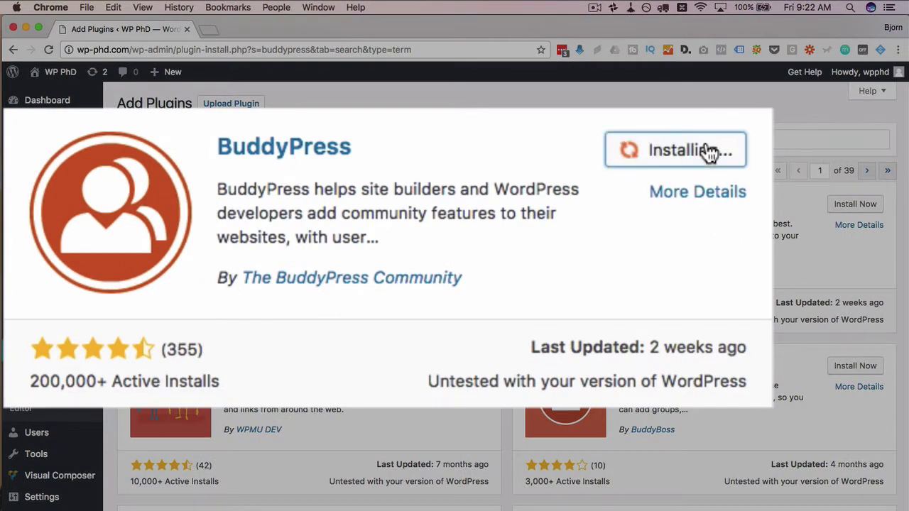
click(703, 158)
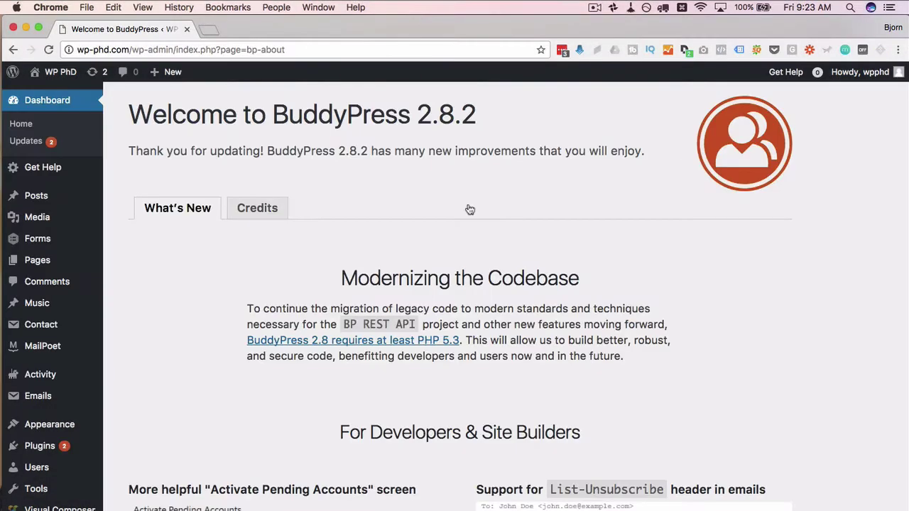
scroll(253, 250, down, 3)
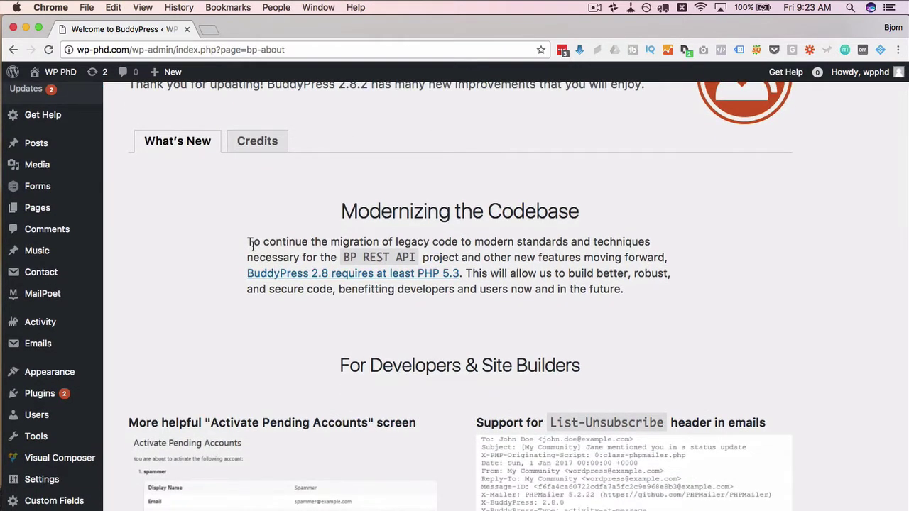
scroll(253, 246, down, 15)
scroll(252, 246, down, 10)
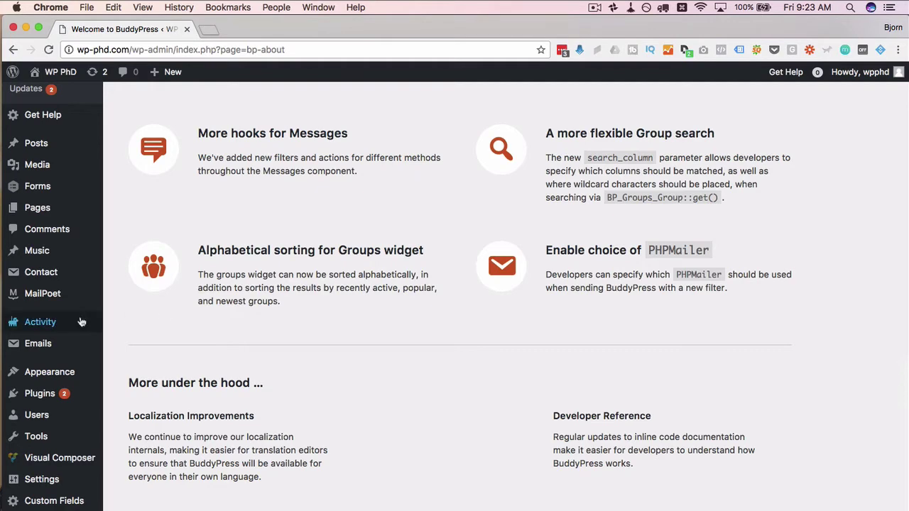
click(32, 322)
mouse_move(56, 346)
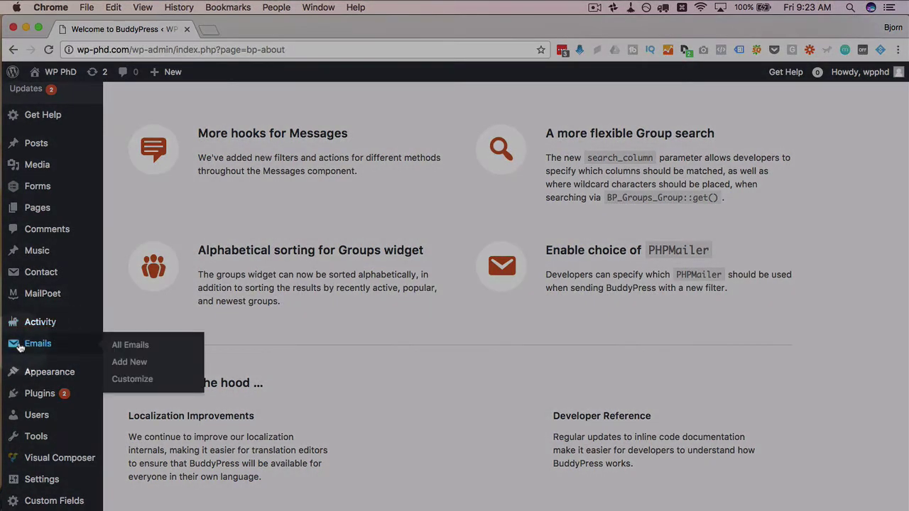
scroll(39, 350, down, 2)
mouse_move(49, 479)
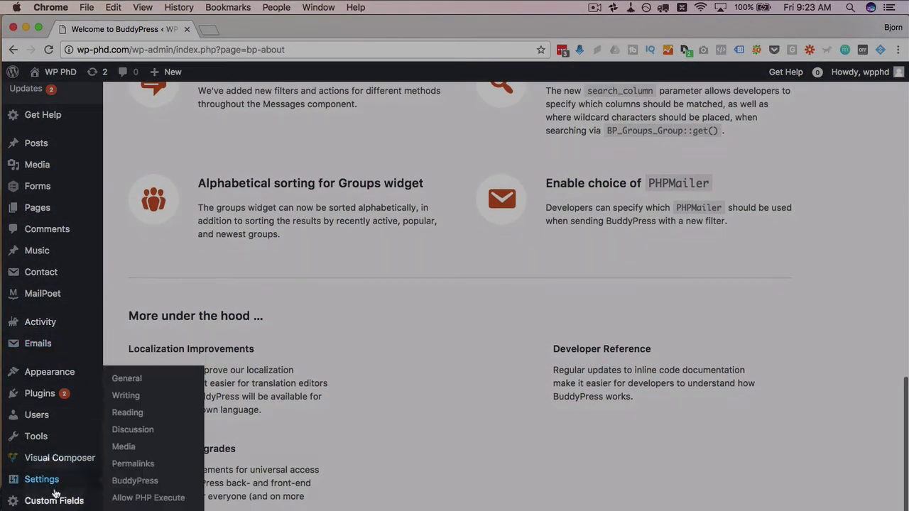
- In BuddyPress settings, turn on Private Messaging and User Groups, then save the components
click(131, 485)
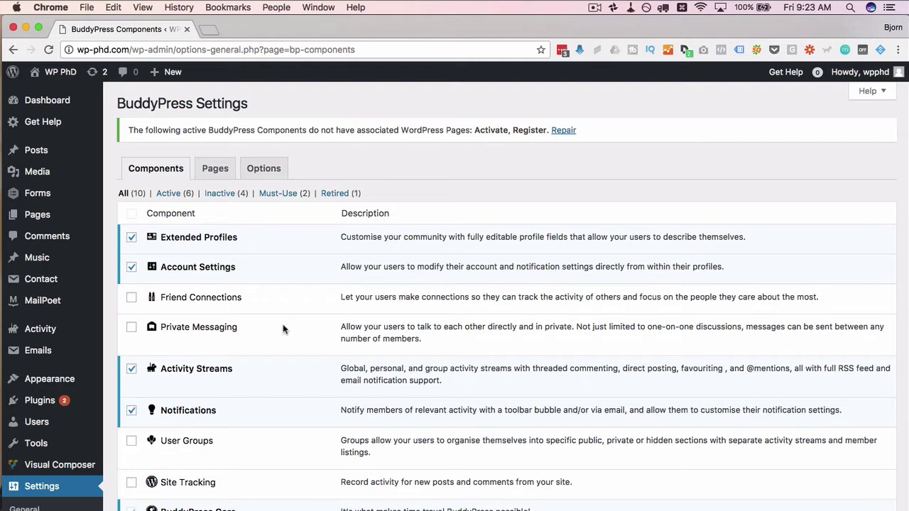
scroll(282, 328, down, 3)
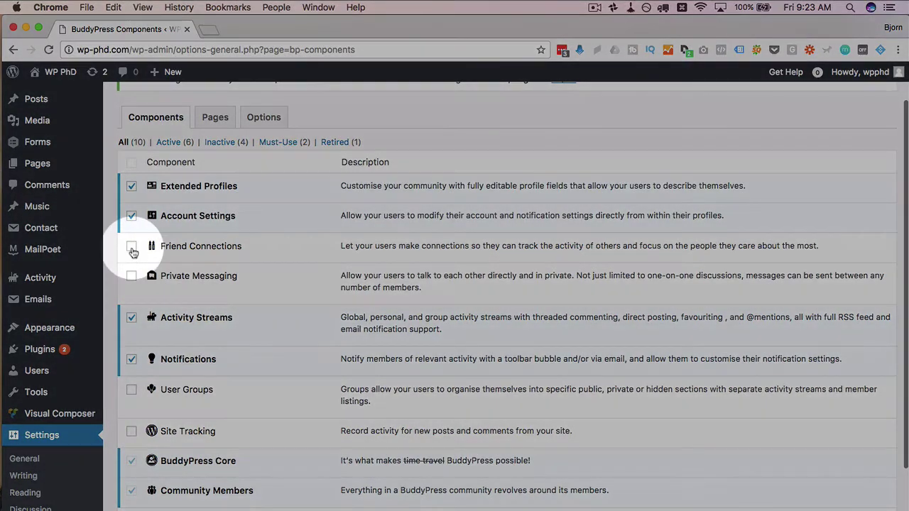
click(132, 276)
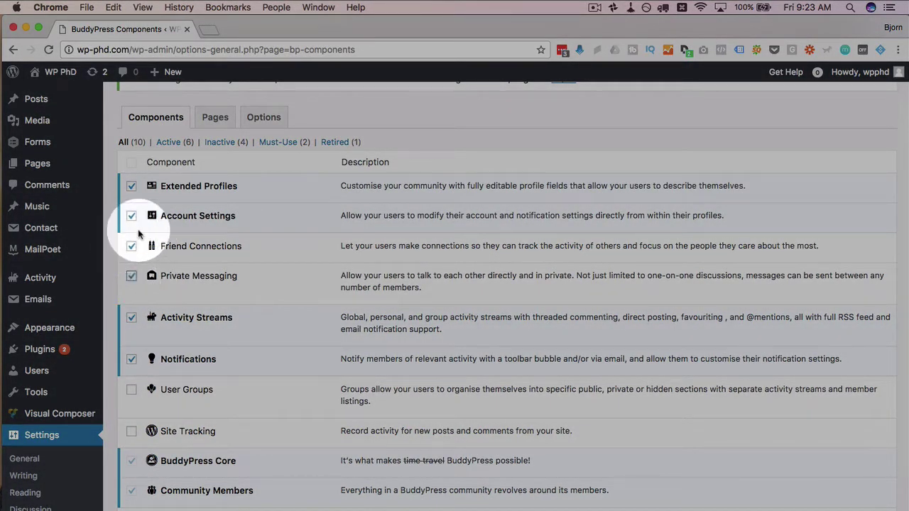
scroll(132, 298, down, 1)
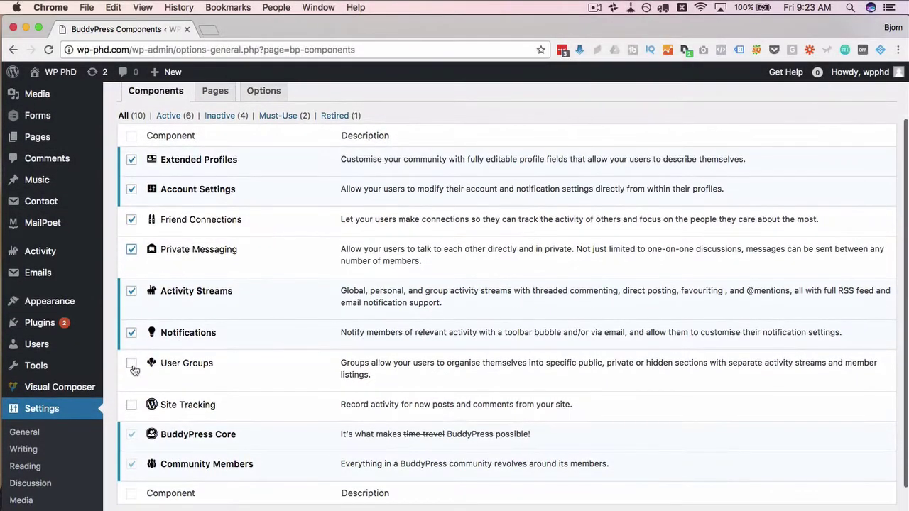
click(132, 365)
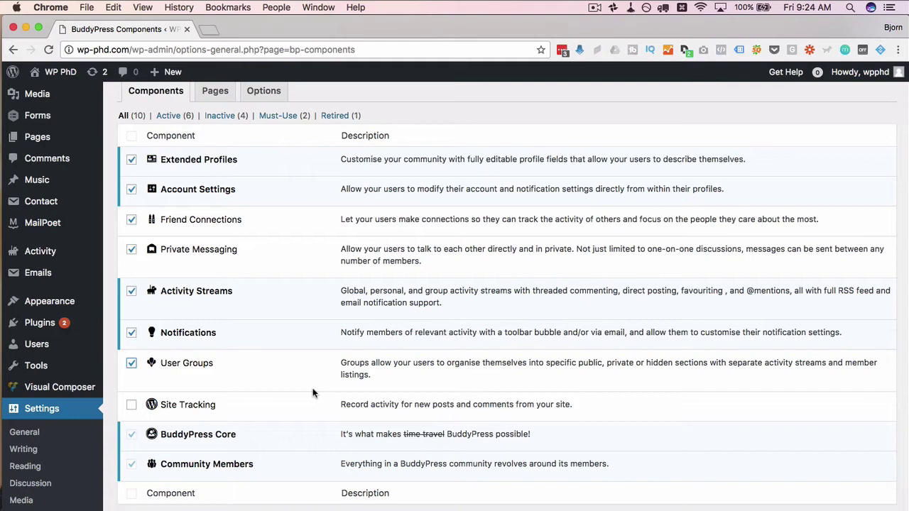
scroll(312, 388, down, 1)
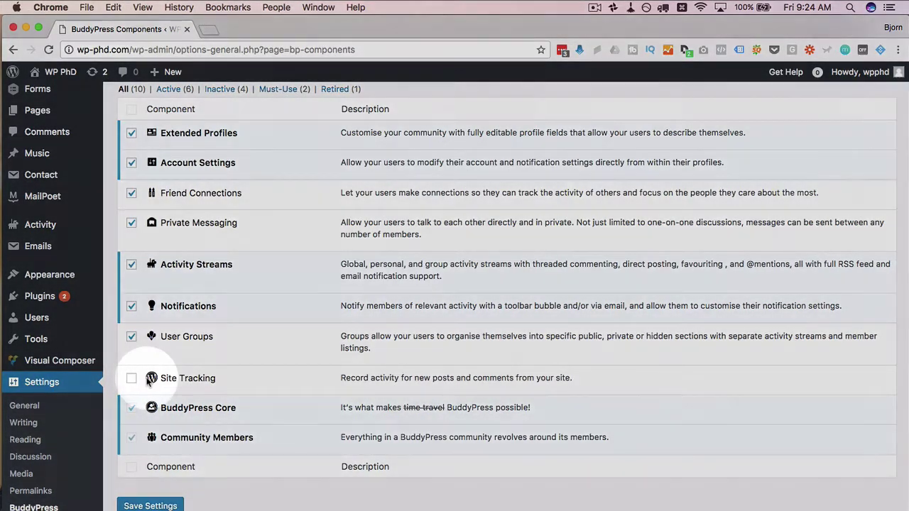
scroll(142, 380, up, 1)
scroll(147, 382, up, 1)
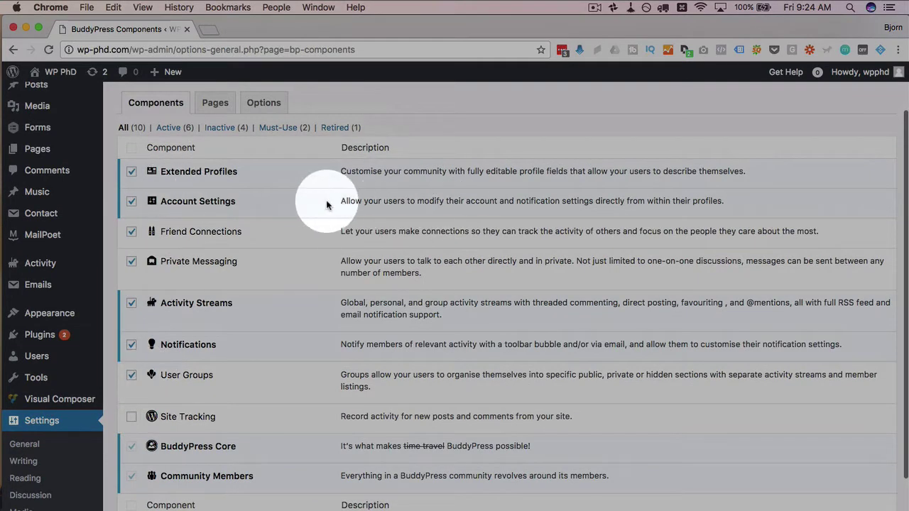
drag(339, 171, 745, 171)
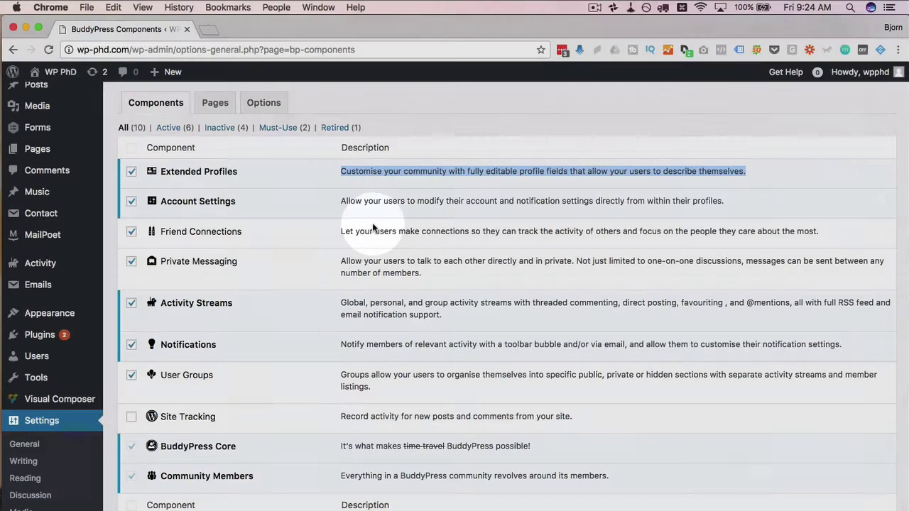
scroll(373, 227, down, 2)
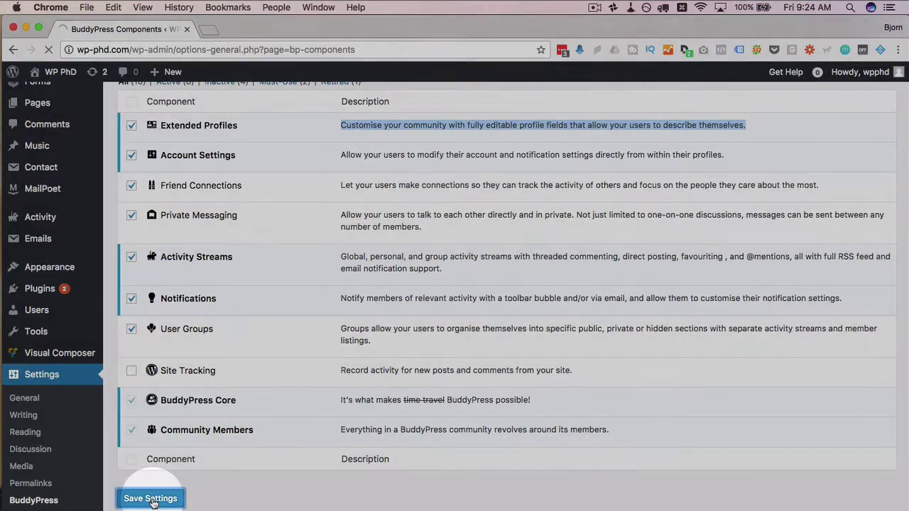
click(151, 500)
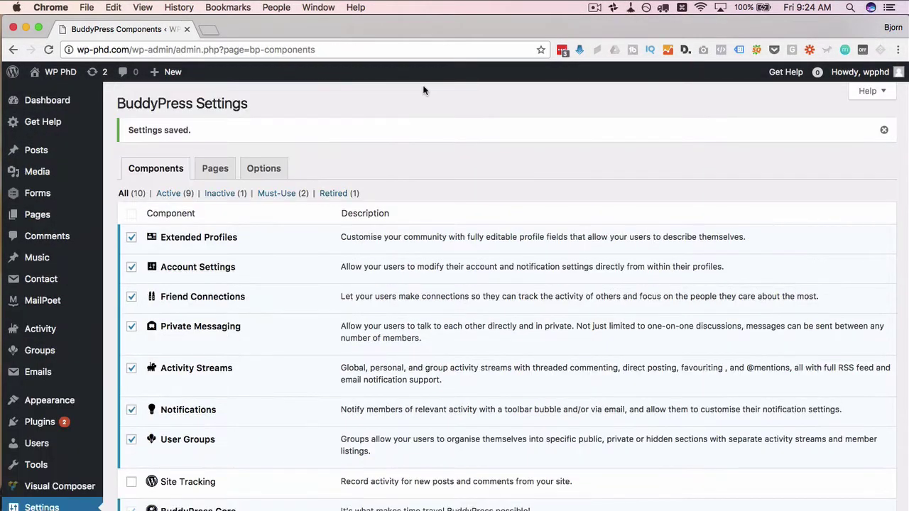
- Show the BuddyPress Pages settings with the Members, Activity, Groups, Register and Activate assignments
click(211, 175)
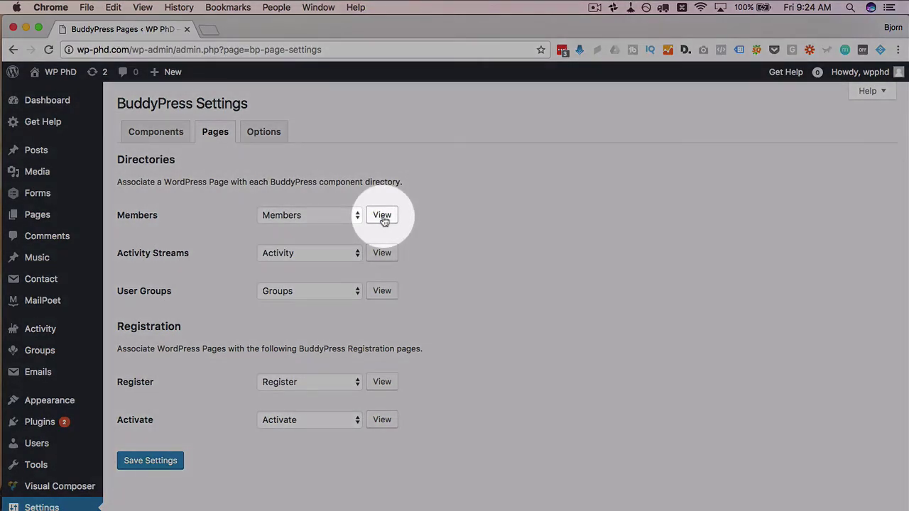
- Check the Members directory page in a new tab, then return to BuddyPress Pages settings
click(383, 217)
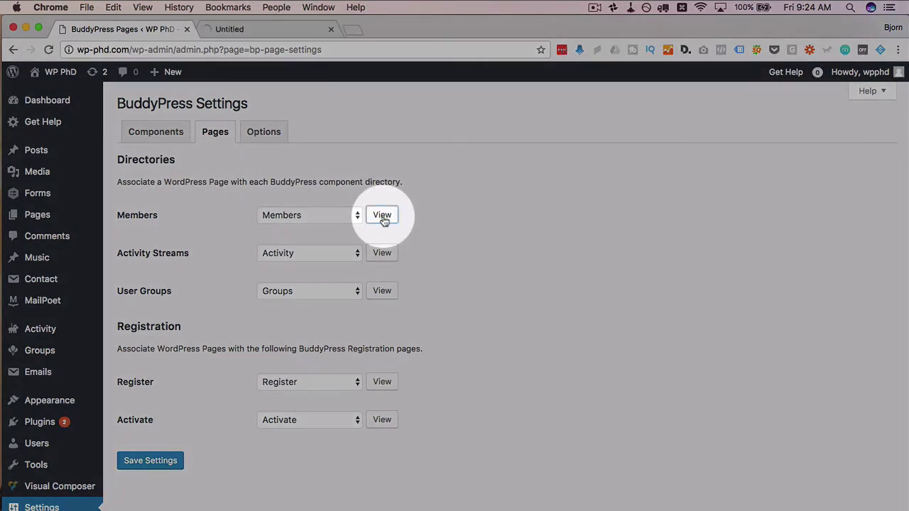
click(279, 30)
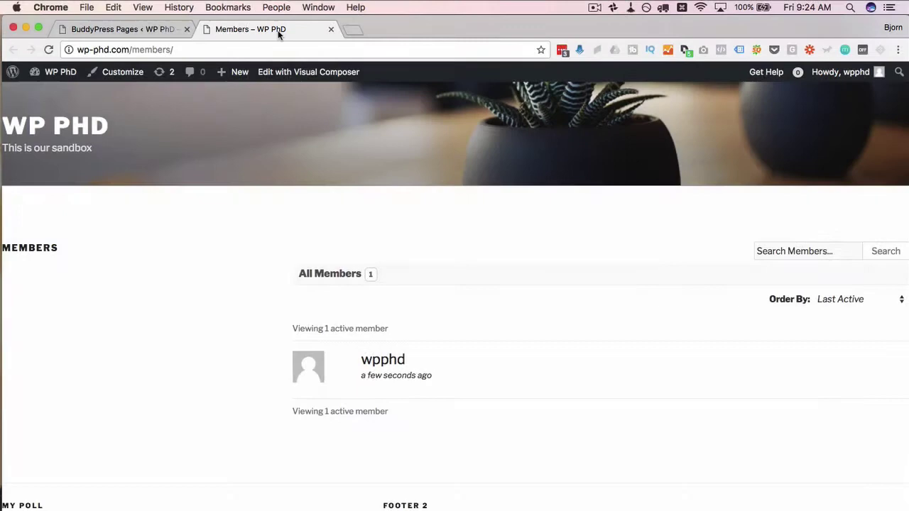
scroll(270, 298, down, 2)
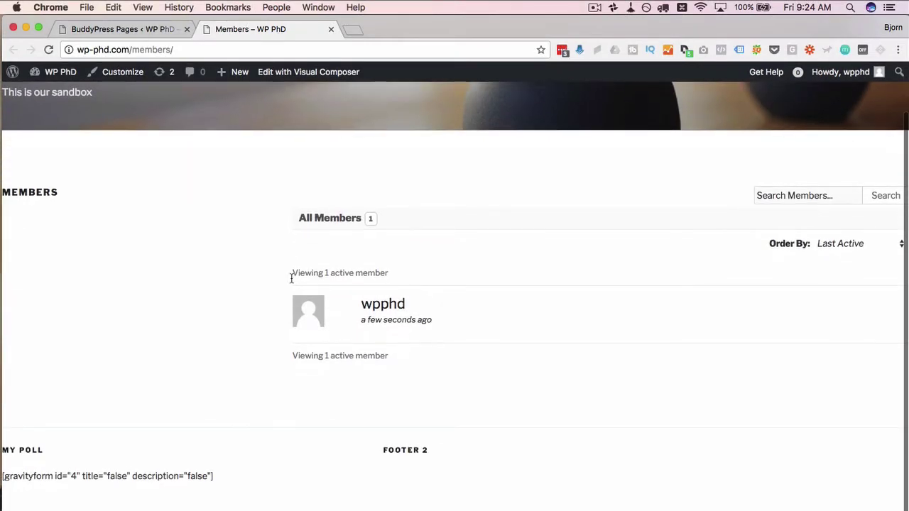
drag(455, 386, 266, 260)
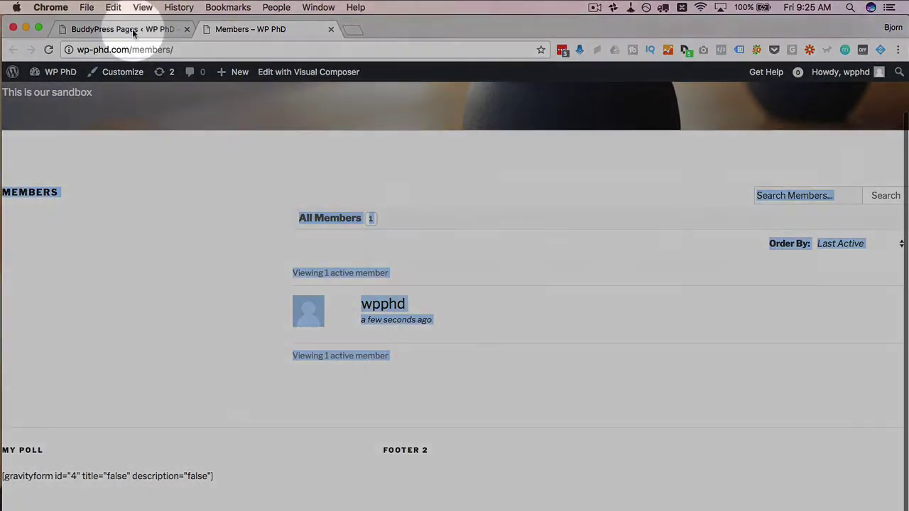
click(131, 31)
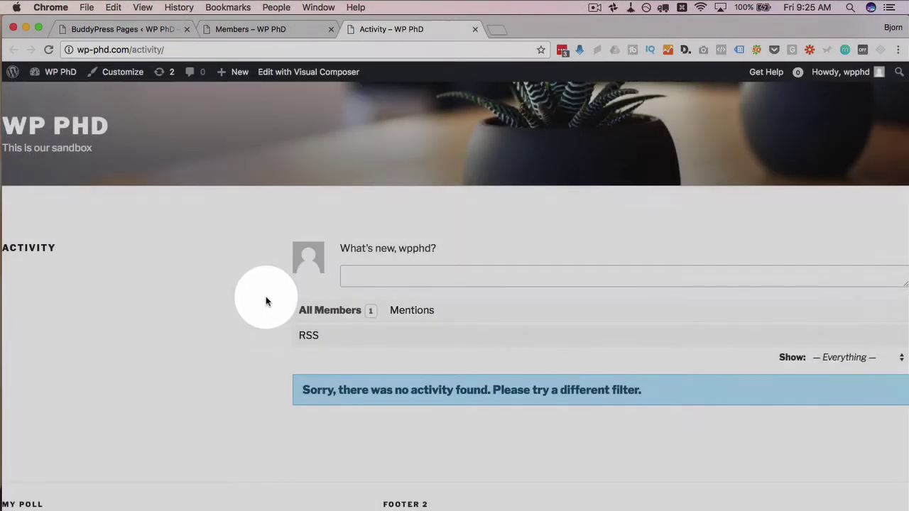
scroll(266, 298, down, 1)
scroll(310, 392, down, 1)
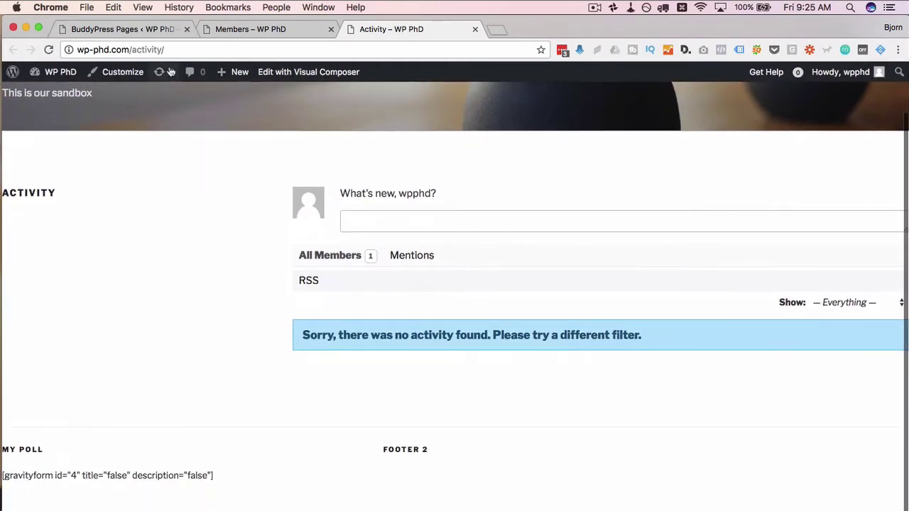
click(164, 30)
- View the Groups directory page, then close the Members, Activity and Groups tabs
click(382, 291)
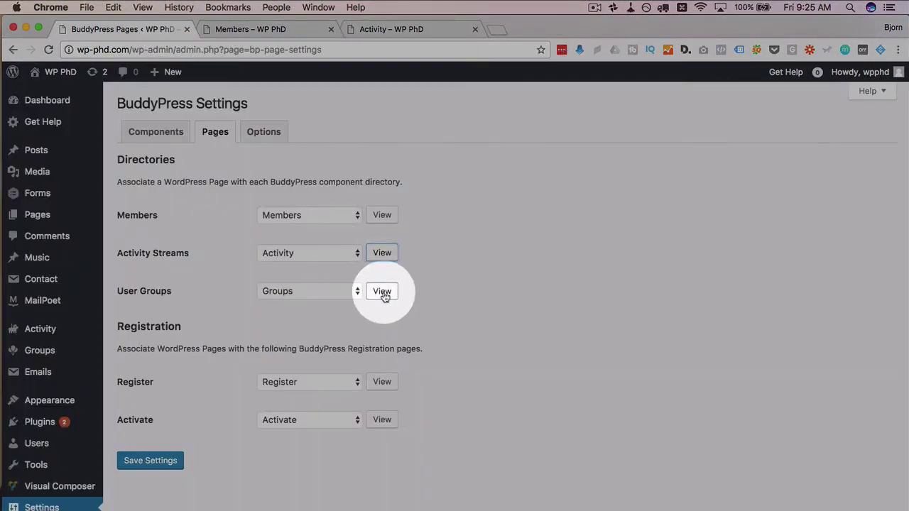
click(538, 29)
click(537, 148)
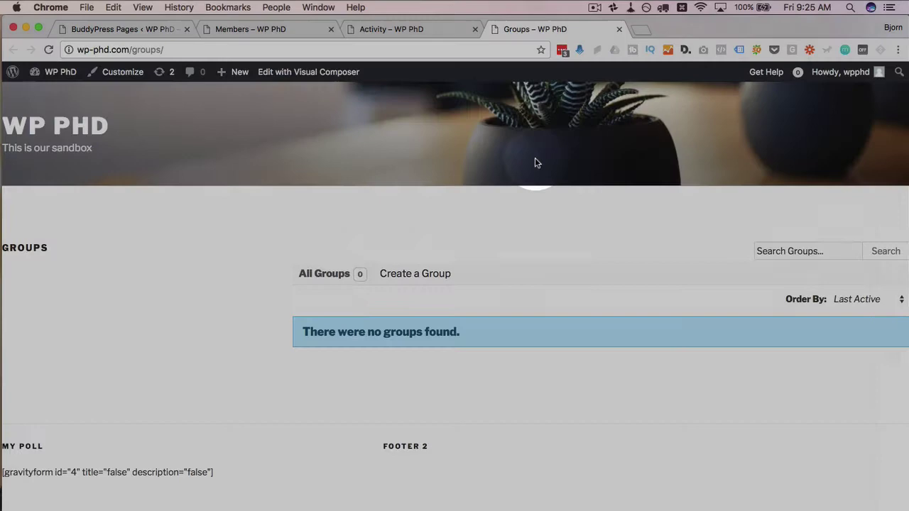
key(super+a)
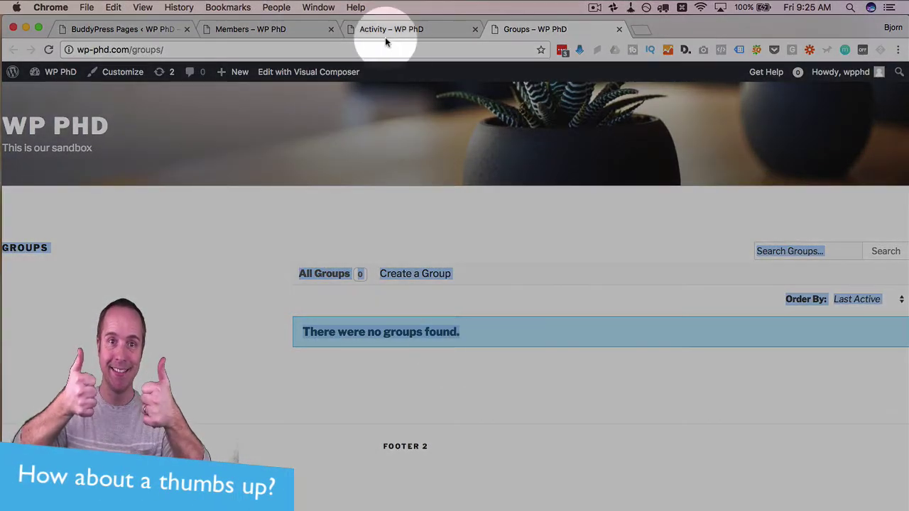
click(331, 29)
click(331, 29)
click(331, 30)
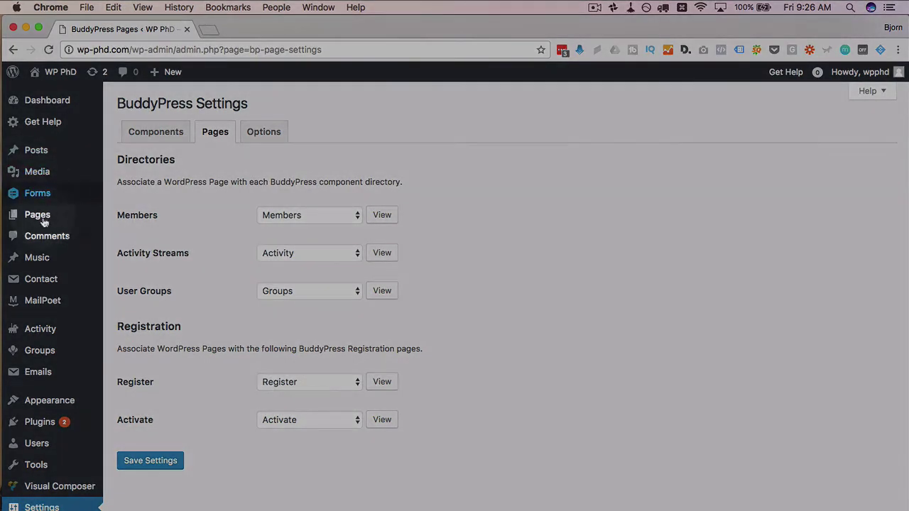
mouse_move(39, 216)
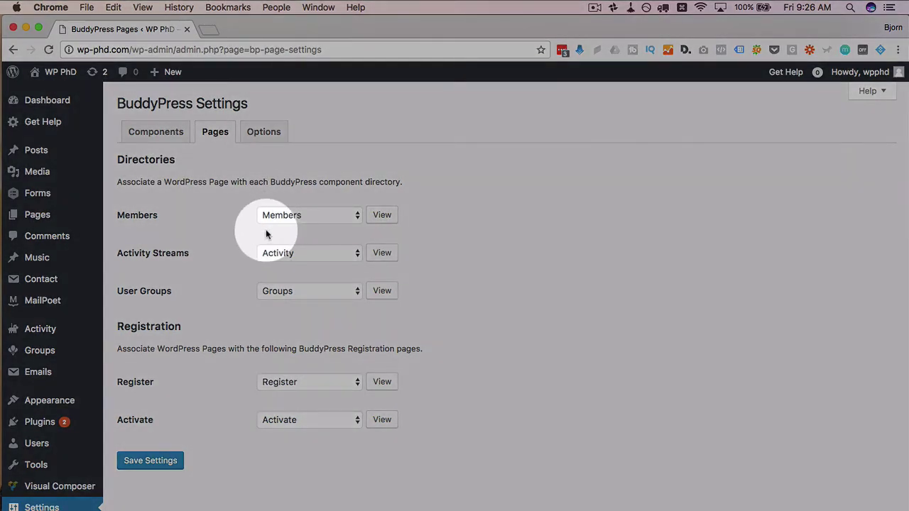
click(306, 215)
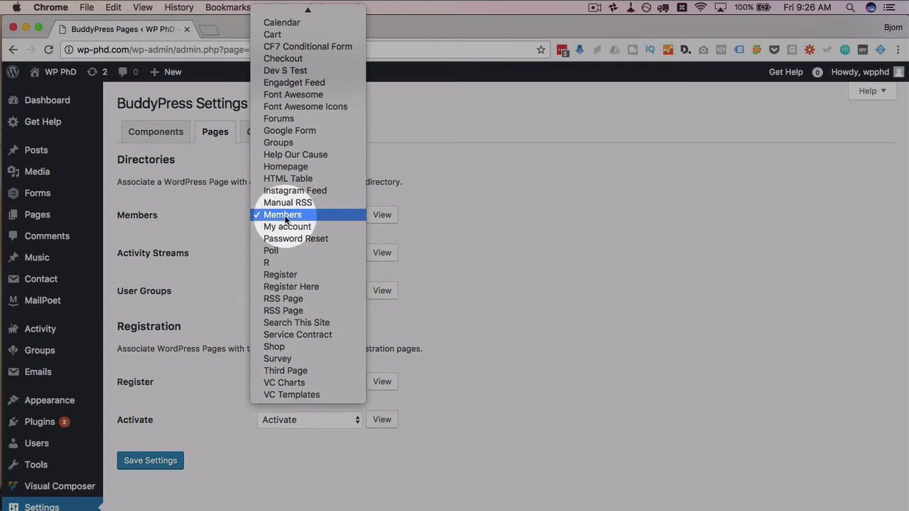
click(304, 215)
click(299, 254)
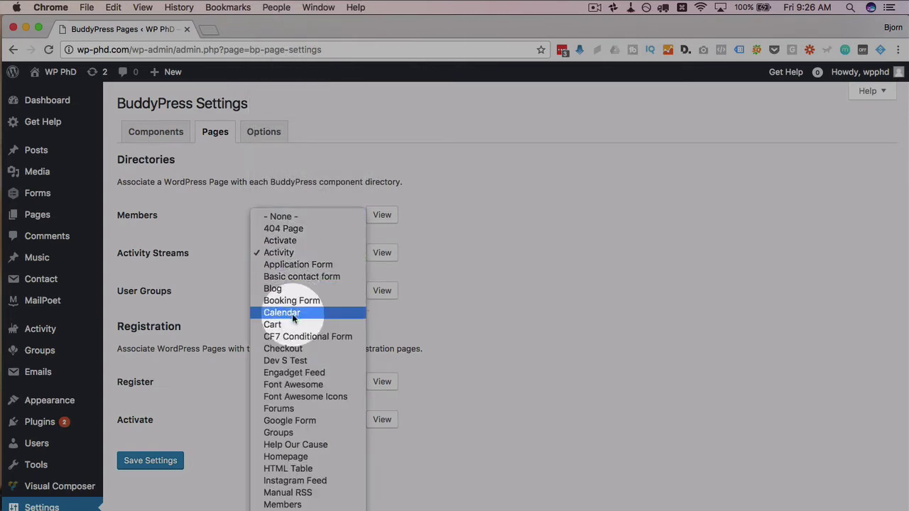
click(289, 253)
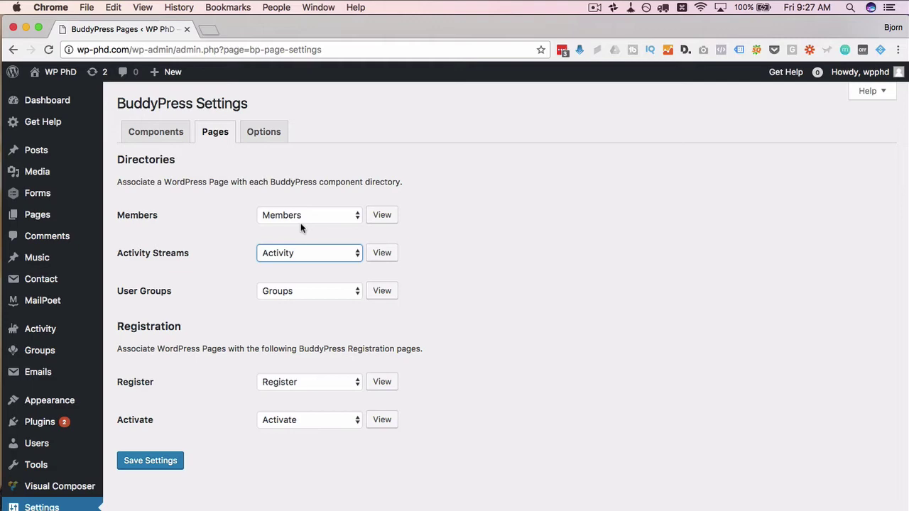
- On the BuddyPress Options tab, uncheck the toolbar for logged-out users and scroll to Activity Settings
click(259, 135)
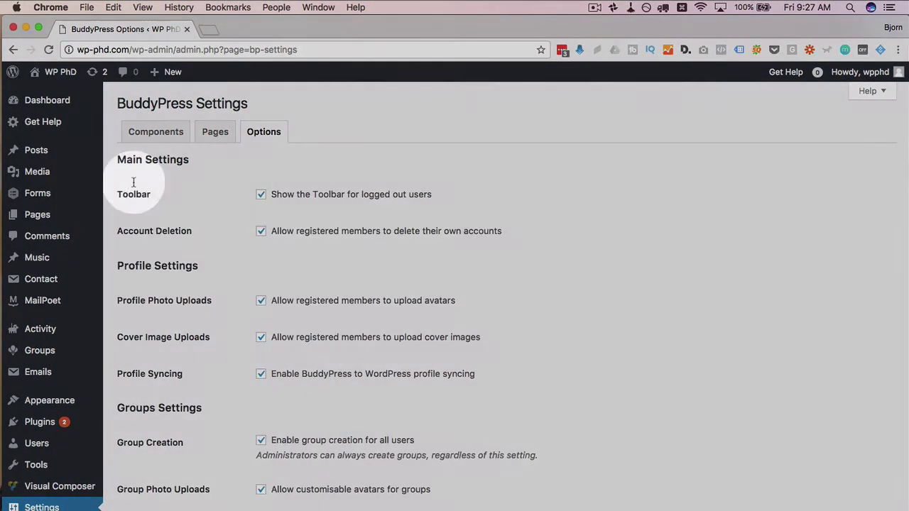
mouse_move(142, 197)
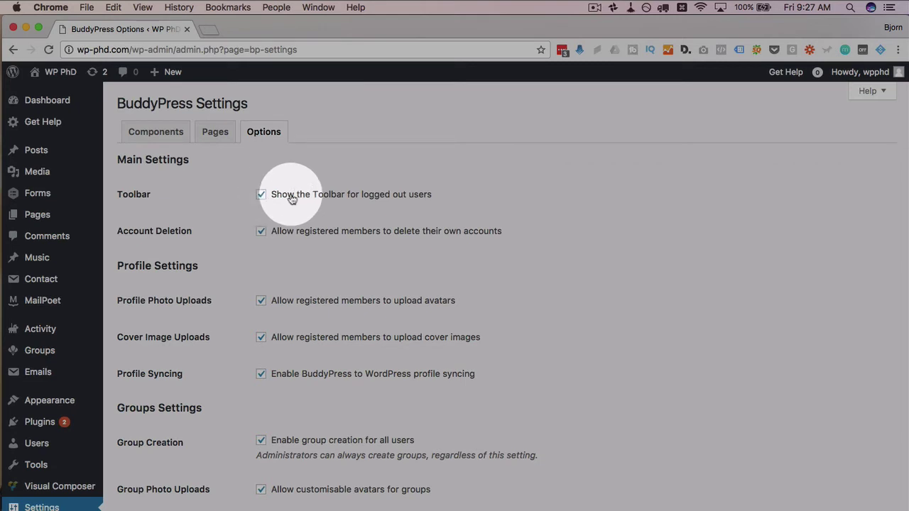
click(262, 196)
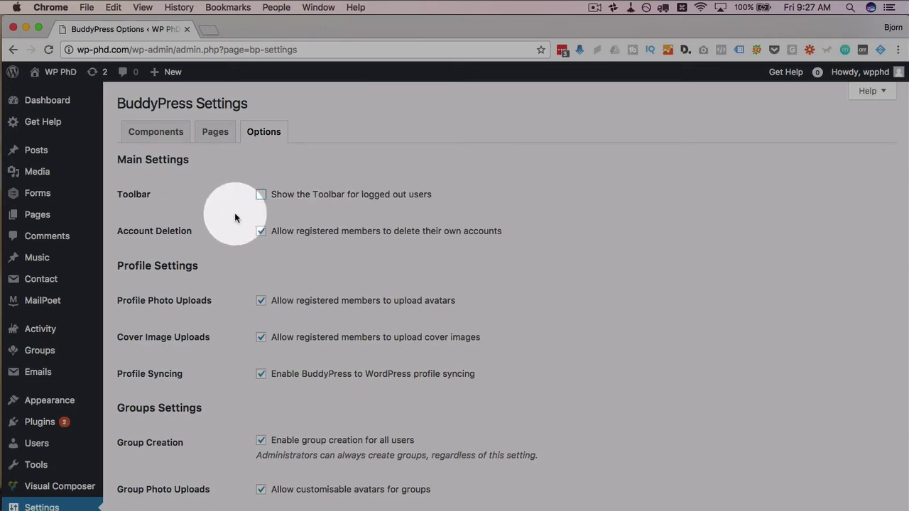
scroll(239, 214, down, 2)
scroll(261, 174, down, 3)
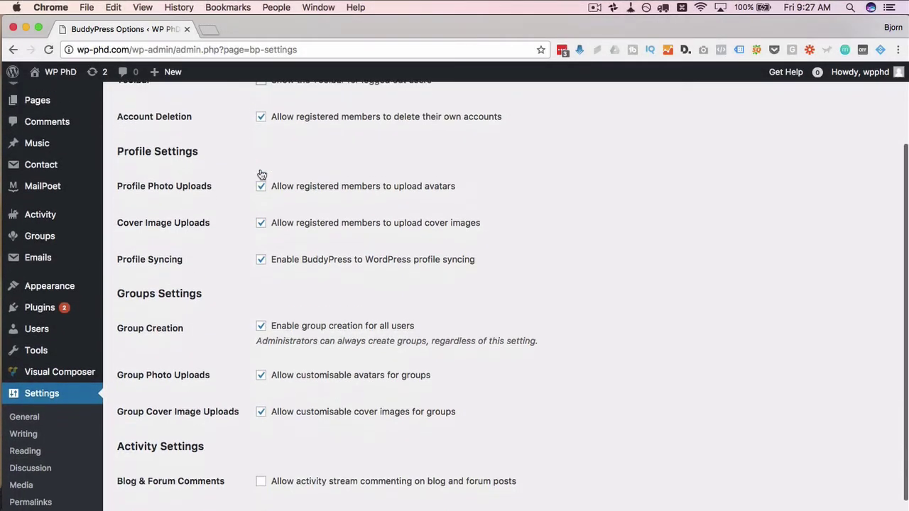
scroll(261, 174, up, 2)
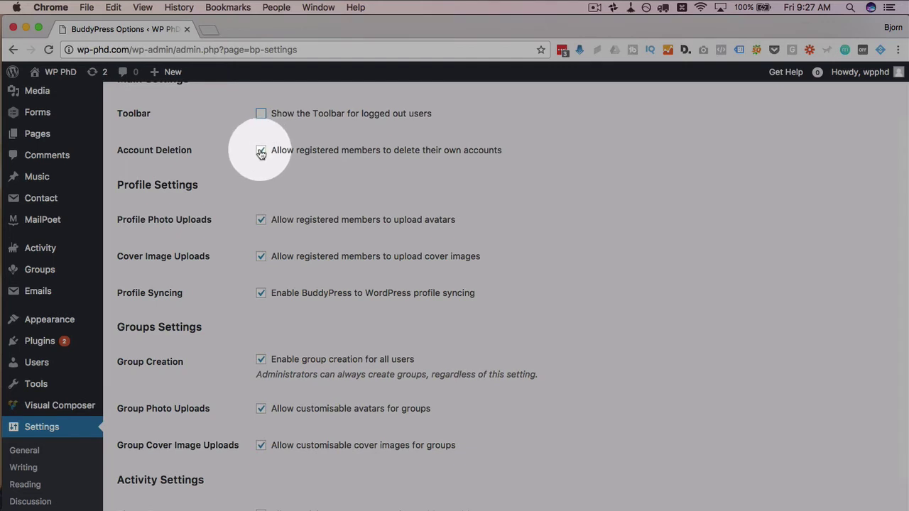
scroll(246, 177, down, 2)
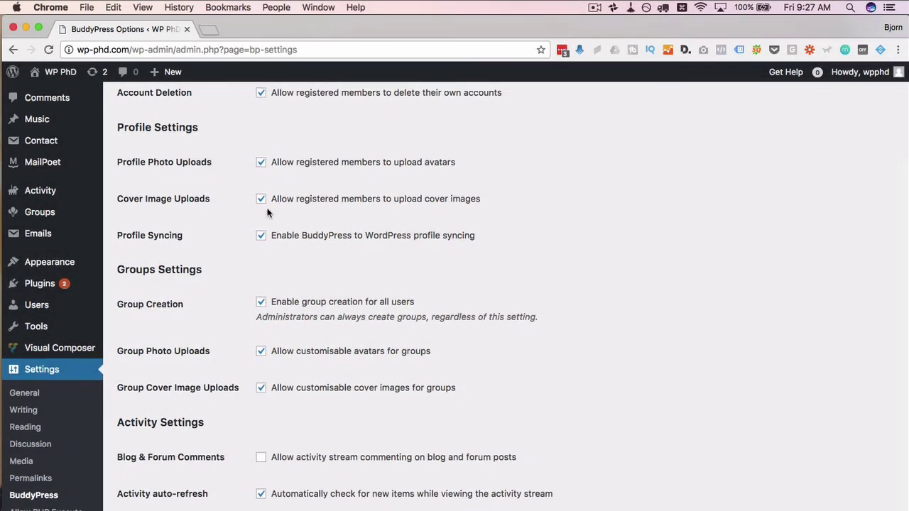
scroll(266, 207, down, 2)
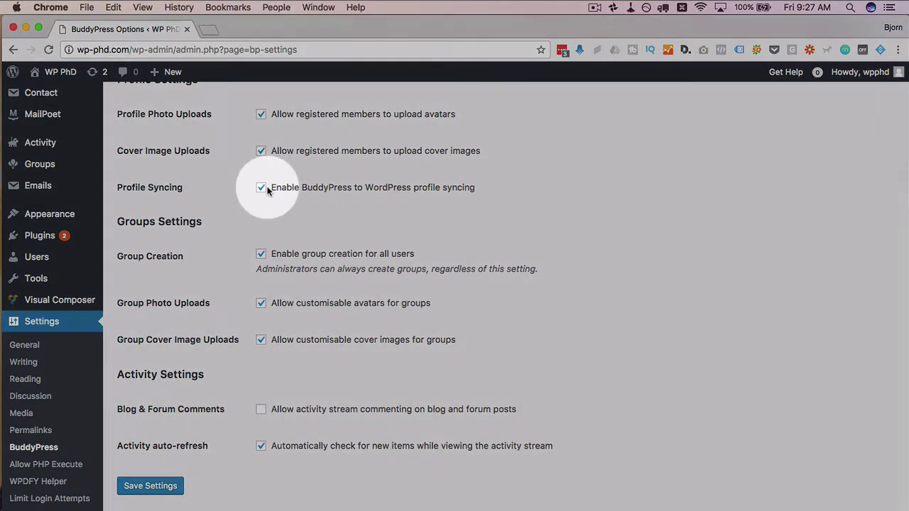
scroll(276, 231, down, 1)
scroll(276, 232, down, 1)
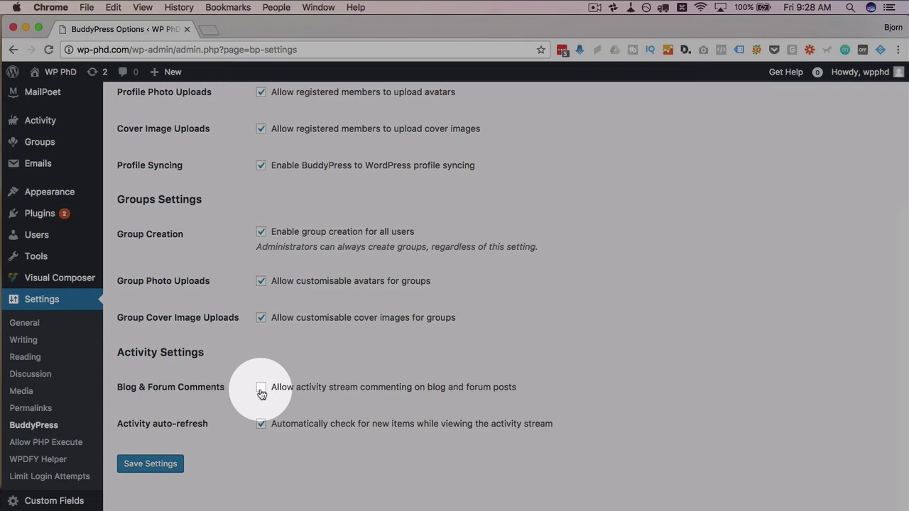
- Tick 'Allow activity stream commenting on blog and forum posts' and save the options
click(261, 390)
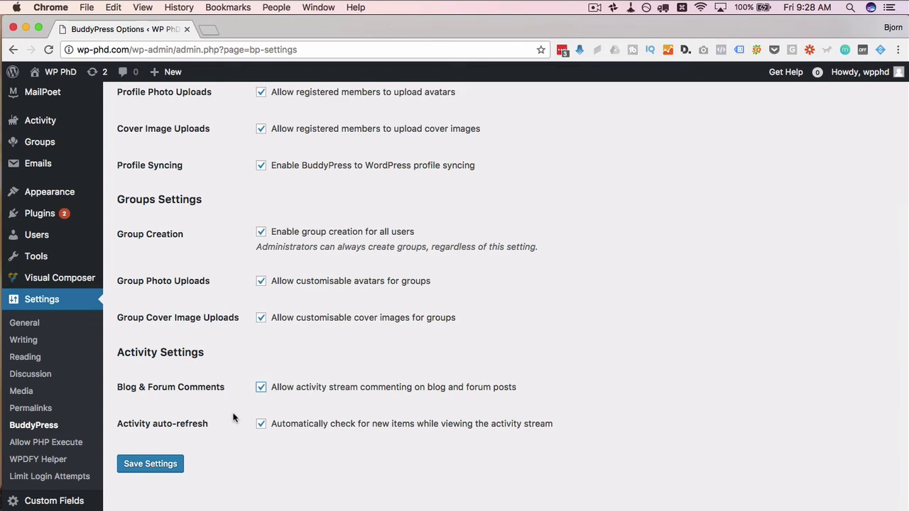
key(ctrl+super+f)
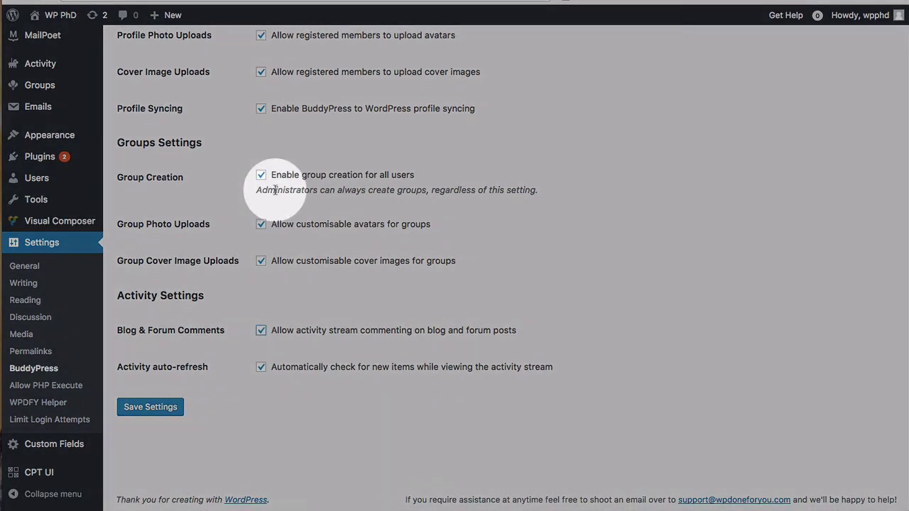
scroll(270, 149, up, 2)
scroll(249, 469, down, 3)
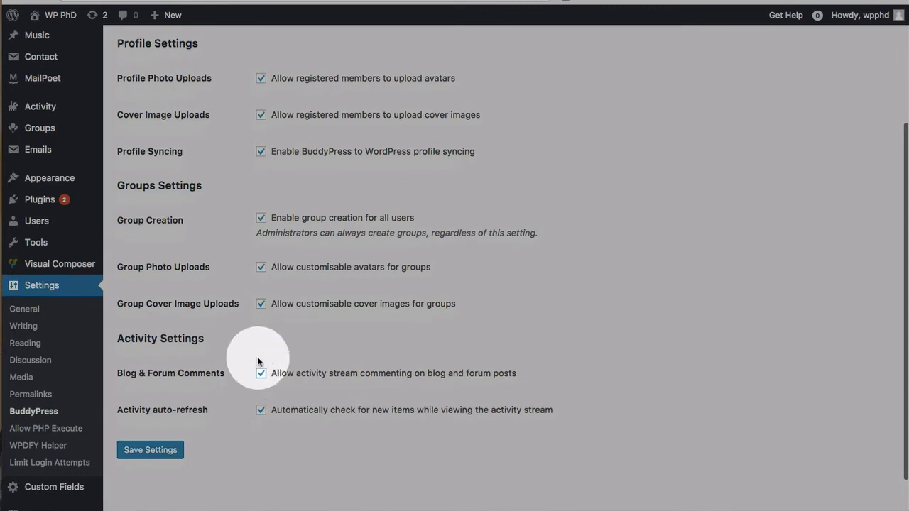
click(143, 457)
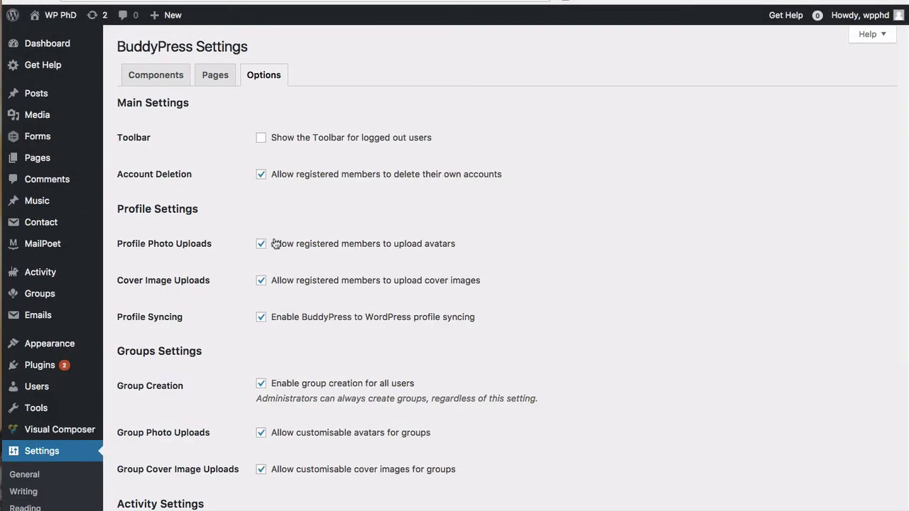